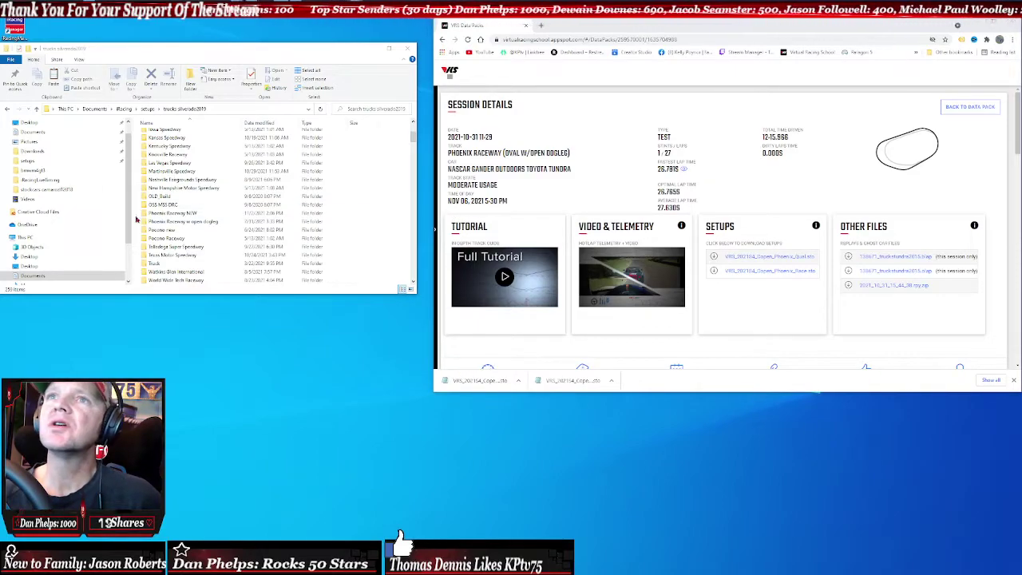
Step: Cut both downloaded VRS Phoenix .sto setup files from the Downloads folder
{"action": "left_click", "coordinate": [29, 151]}
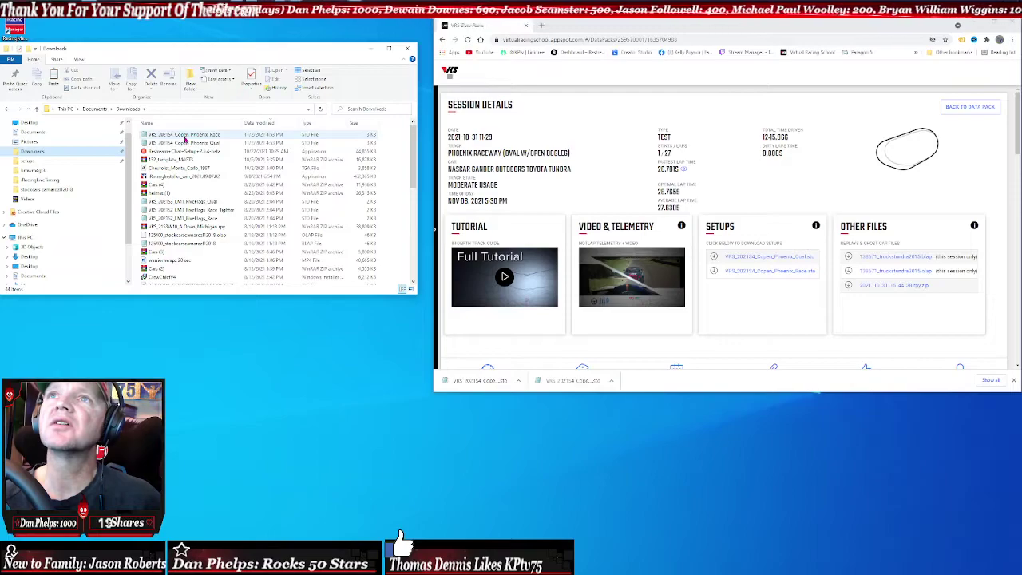
{"action": "left_click_drag", "start_coordinate": [184, 140], "coordinate": [186, 143]}
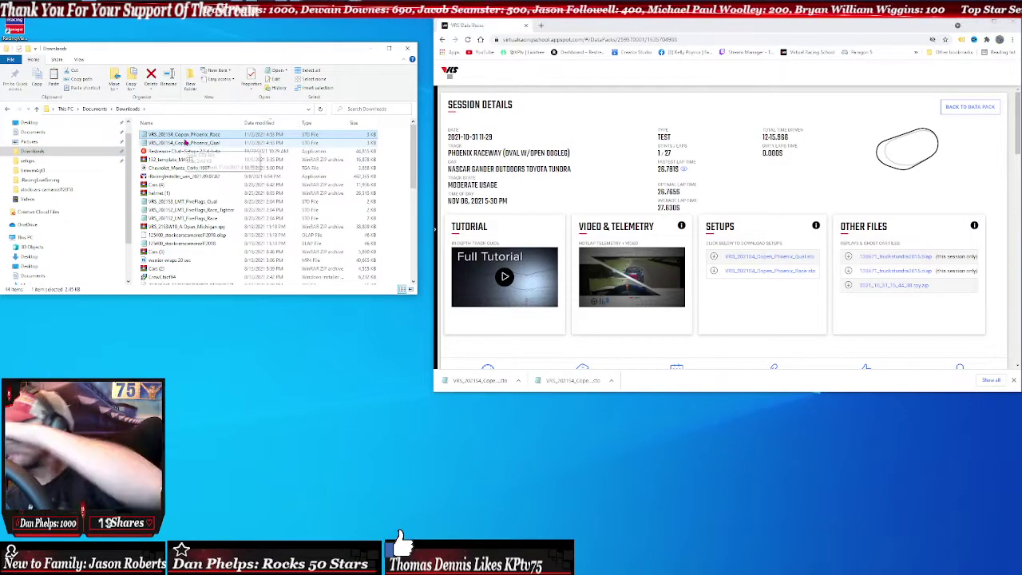
{"action": "mouse_move", "coordinate": [185, 142]}
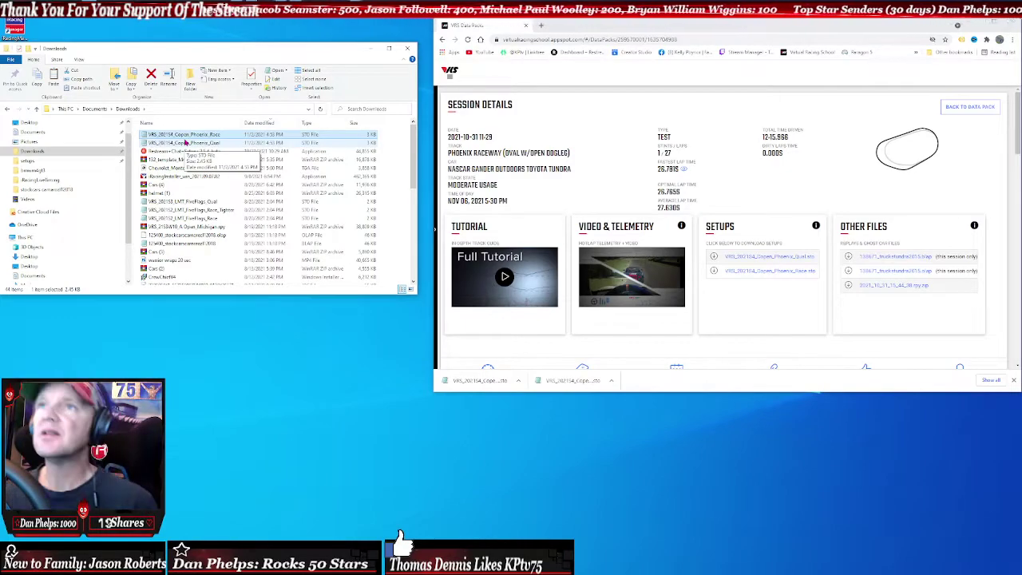
{"action": "left_click", "coordinate": [186, 142], "text": "ctrl"}
{"action": "right_click", "coordinate": [186, 142]}
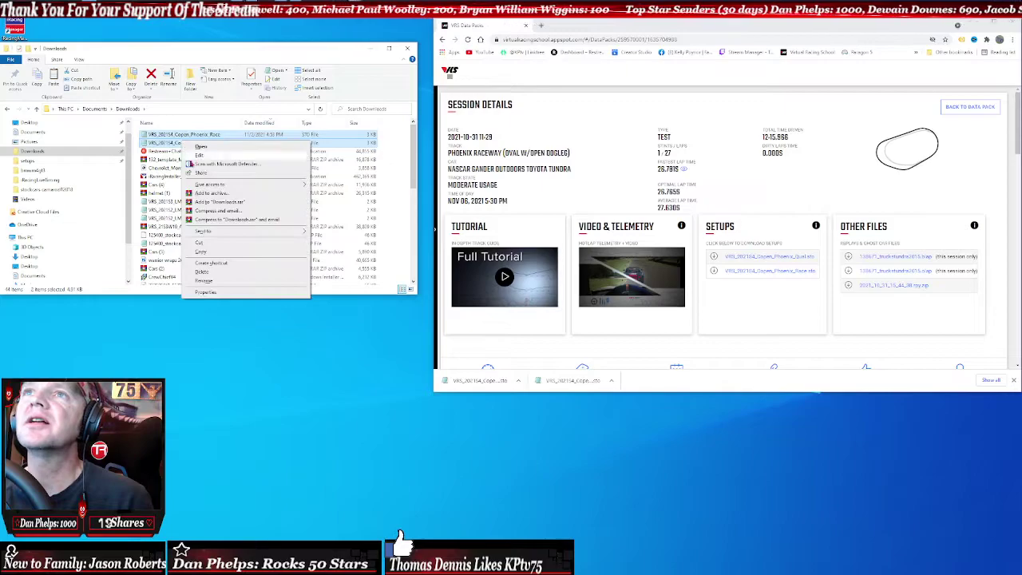
{"action": "left_click", "coordinate": [199, 244]}
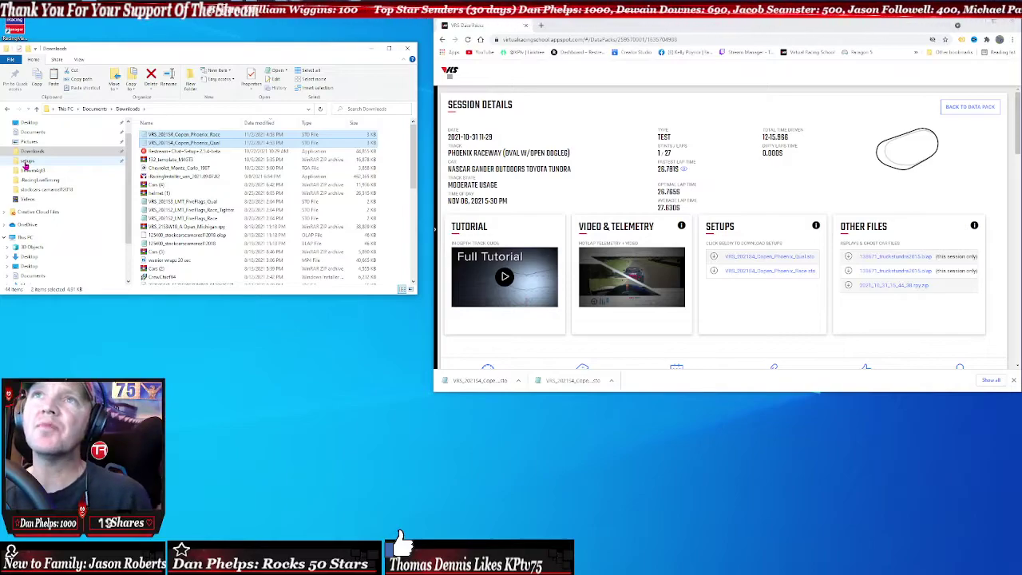
Step: Navigate from Documents into the iRacing setups folder
{"action": "left_click", "coordinate": [29, 133]}
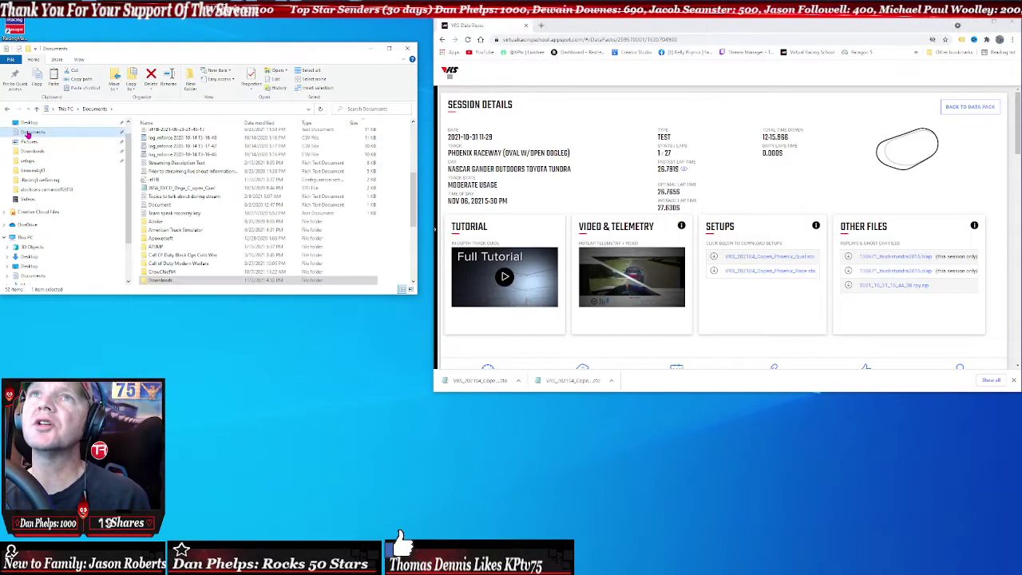
{"action": "scroll", "coordinate": [160, 216], "scroll_direction": "down", "scroll_amount": 2}
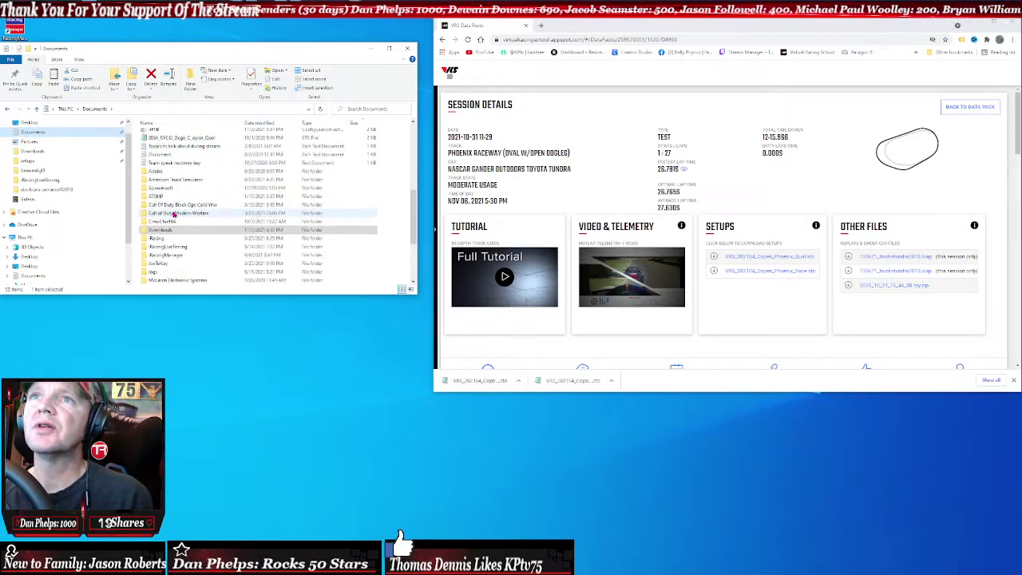
{"action": "scroll", "coordinate": [156, 218], "scroll_direction": "down", "scroll_amount": 1}
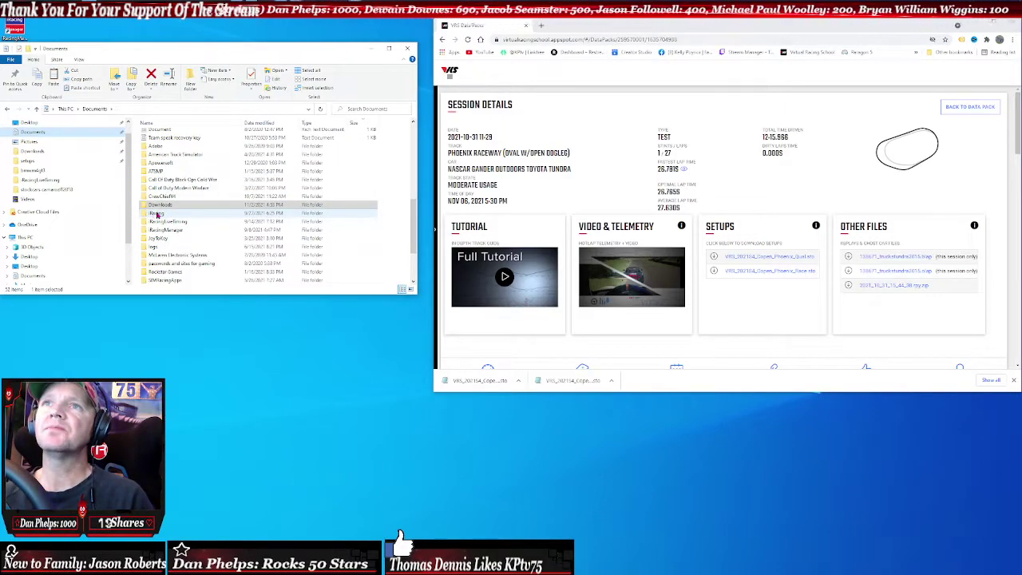
{"action": "double_click", "coordinate": [157, 214]}
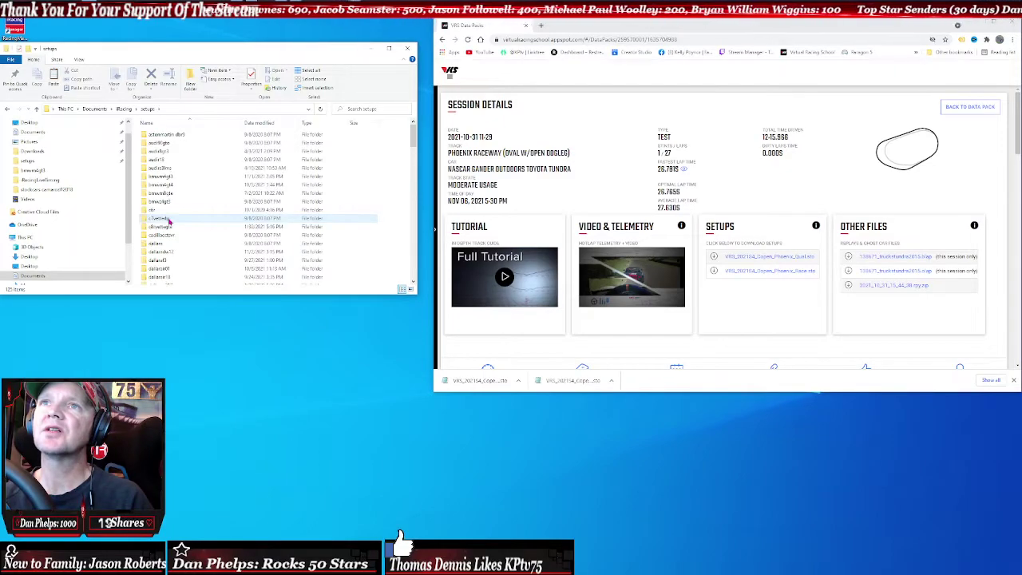
{"action": "double_click", "coordinate": [171, 220]}
Step: Scroll down the setups list and open the trucks silverado2019 folder
{"action": "scroll", "coordinate": [187, 217], "scroll_direction": "down", "scroll_amount": 4}
{"action": "scroll", "coordinate": [187, 217], "scroll_direction": "down", "scroll_amount": 2}
{"action": "scroll", "coordinate": [187, 217], "scroll_direction": "down", "scroll_amount": 2}
{"action": "scroll", "coordinate": [187, 217], "scroll_direction": "down", "scroll_amount": 3}
{"action": "scroll", "coordinate": [187, 218], "scroll_direction": "down", "scroll_amount": 3}
{"action": "scroll", "coordinate": [187, 218], "scroll_direction": "down", "scroll_amount": 1}
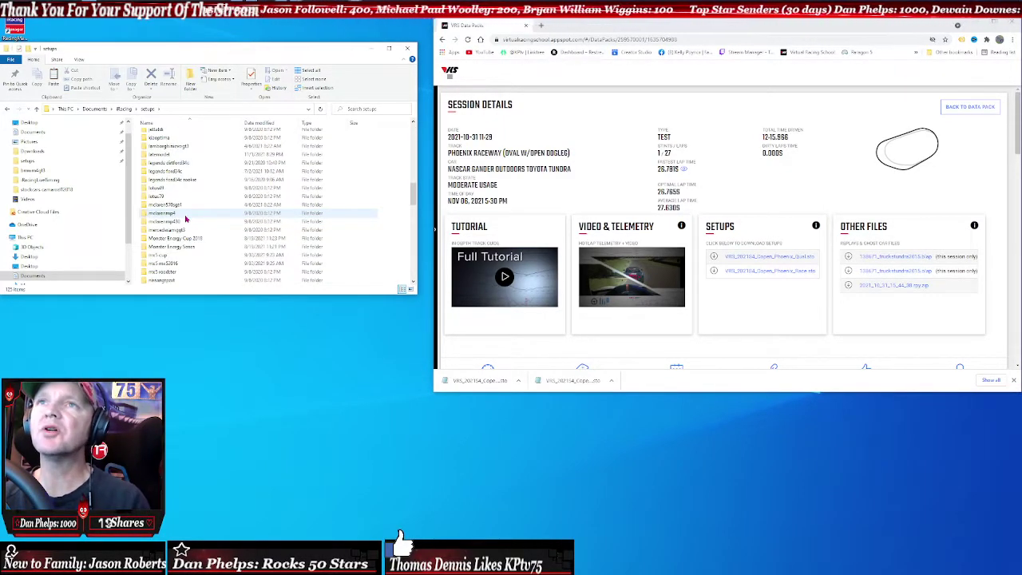
{"action": "scroll", "coordinate": [185, 223], "scroll_direction": "down", "scroll_amount": 3}
{"action": "scroll", "coordinate": [187, 224], "scroll_direction": "down", "scroll_amount": 3}
{"action": "scroll", "coordinate": [195, 229], "scroll_direction": "down", "scroll_amount": 2}
{"action": "scroll", "coordinate": [195, 229], "scroll_direction": "down", "scroll_amount": 2}
{"action": "scroll", "coordinate": [195, 229], "scroll_direction": "down", "scroll_amount": 3}
{"action": "scroll", "coordinate": [195, 234], "scroll_direction": "down", "scroll_amount": 2}
{"action": "scroll", "coordinate": [196, 239], "scroll_direction": "down", "scroll_amount": 2}
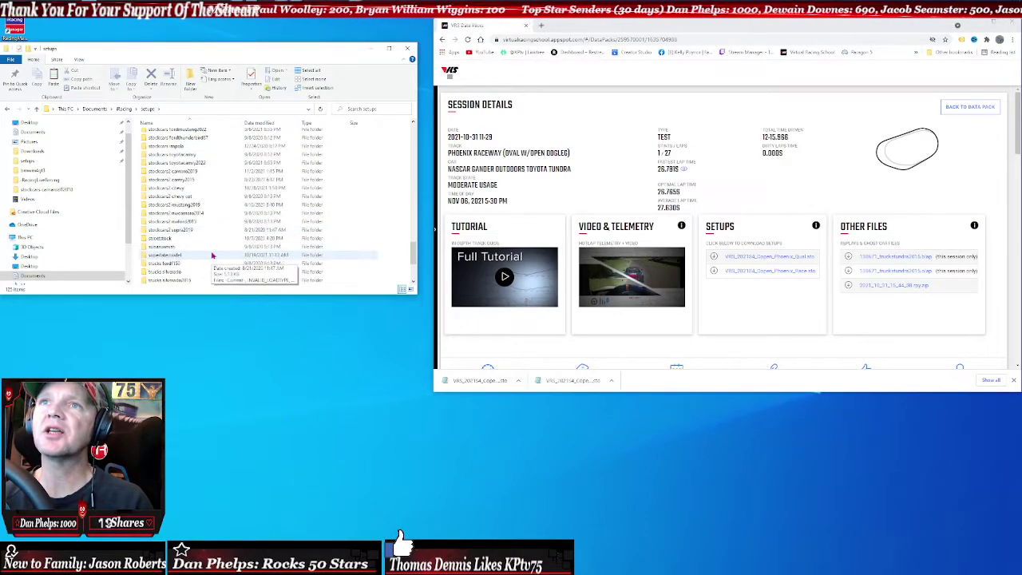
{"action": "scroll", "coordinate": [195, 243], "scroll_direction": "down", "scroll_amount": 2}
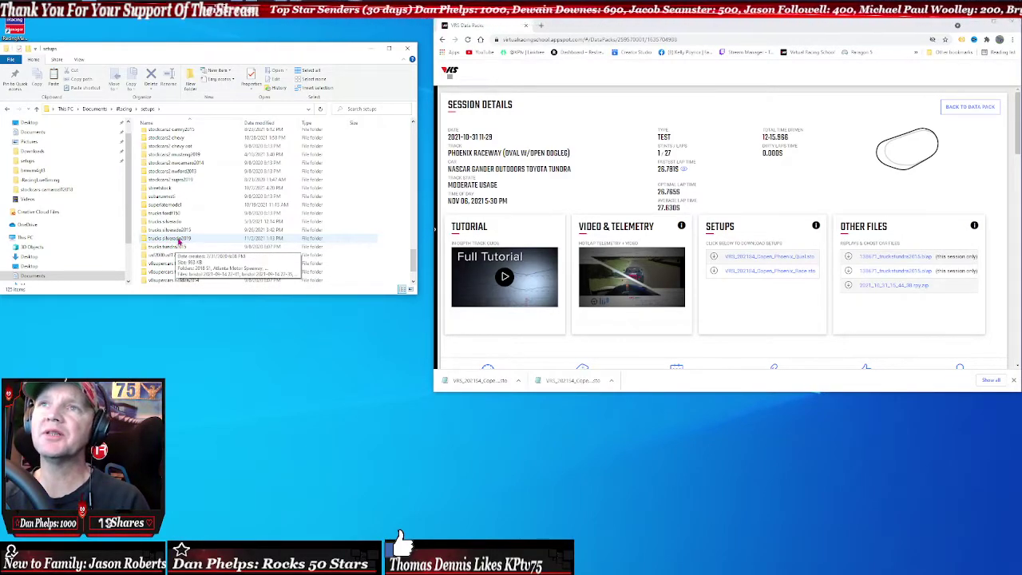
{"action": "double_click", "coordinate": [169, 238]}
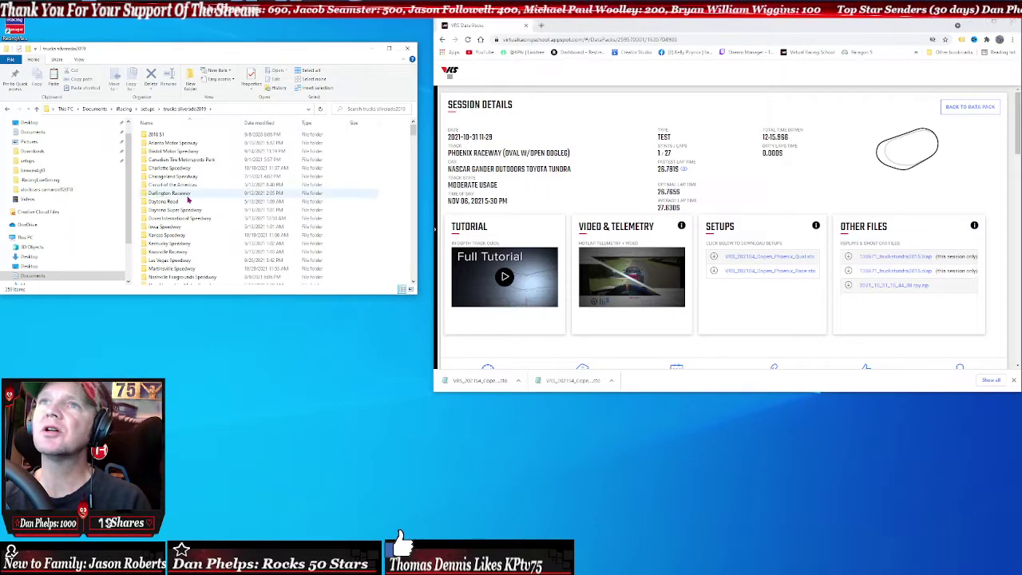
Step: Bring up a folder context menu in trucks silverado2019 and dismiss it unused
{"action": "scroll", "coordinate": [176, 254], "scroll_direction": "down", "scroll_amount": 3}
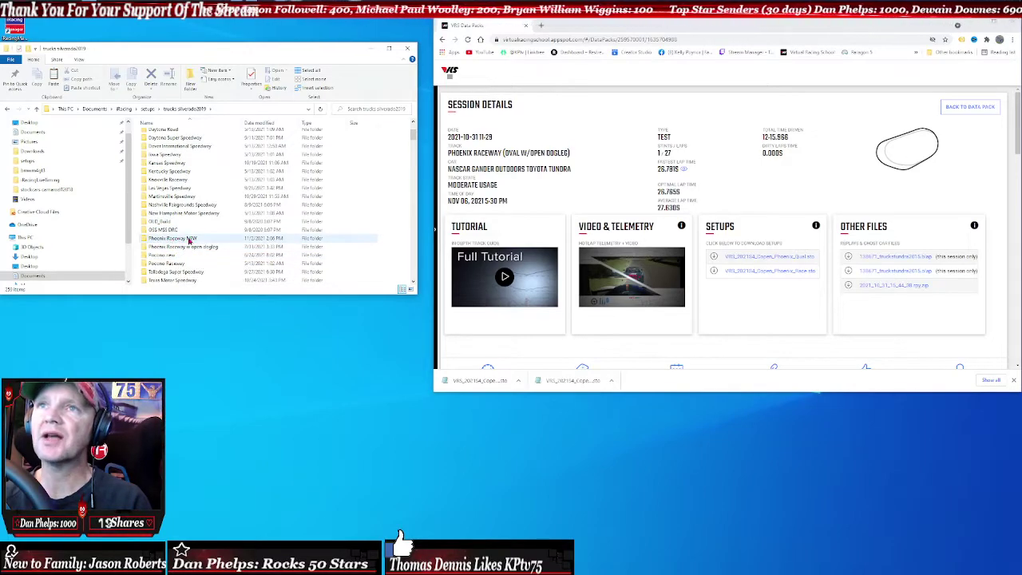
{"action": "mouse_move", "coordinate": [263, 239]}
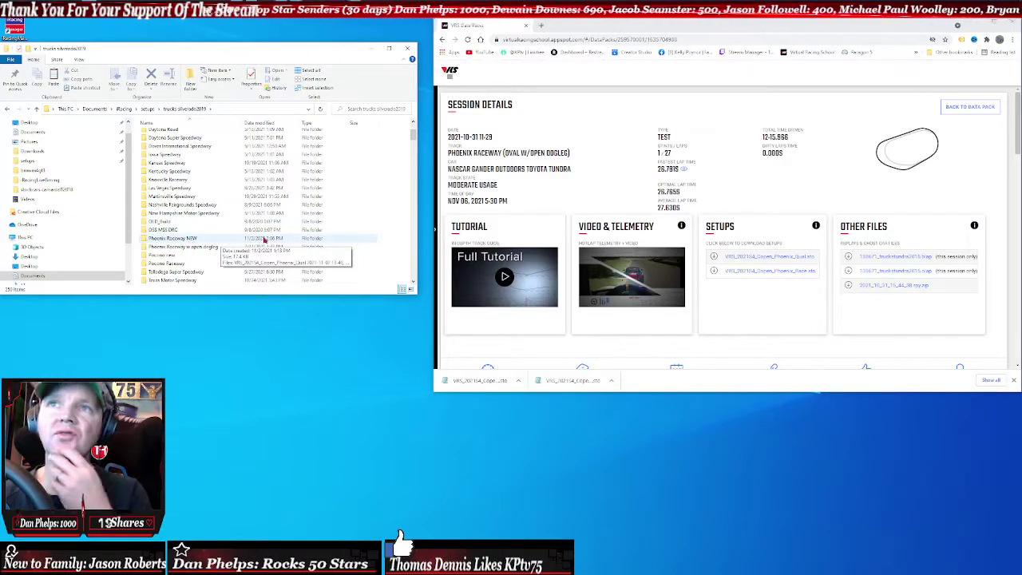
{"action": "right_click", "coordinate": [349, 226]}
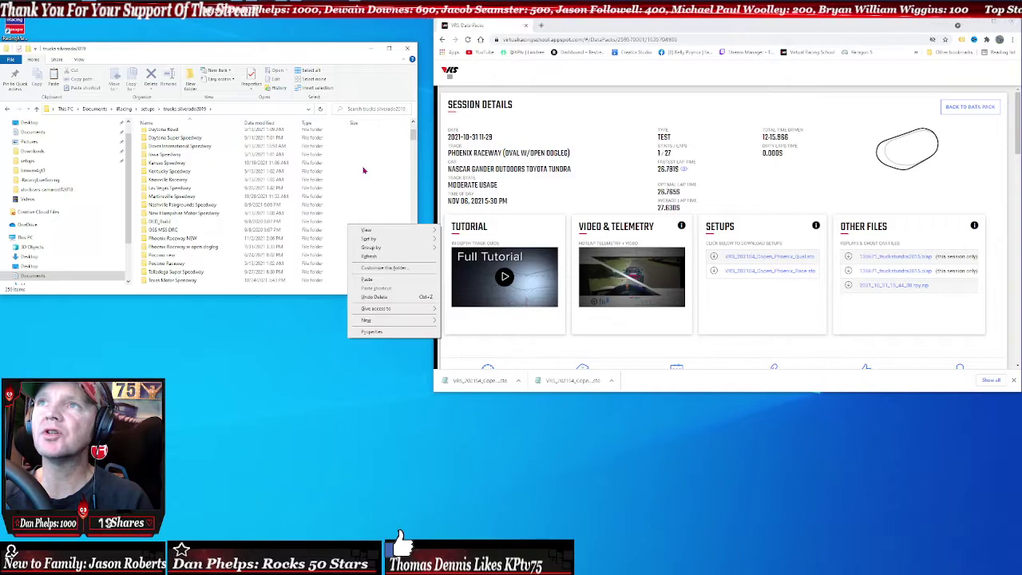
{"action": "left_click", "coordinate": [371, 189]}
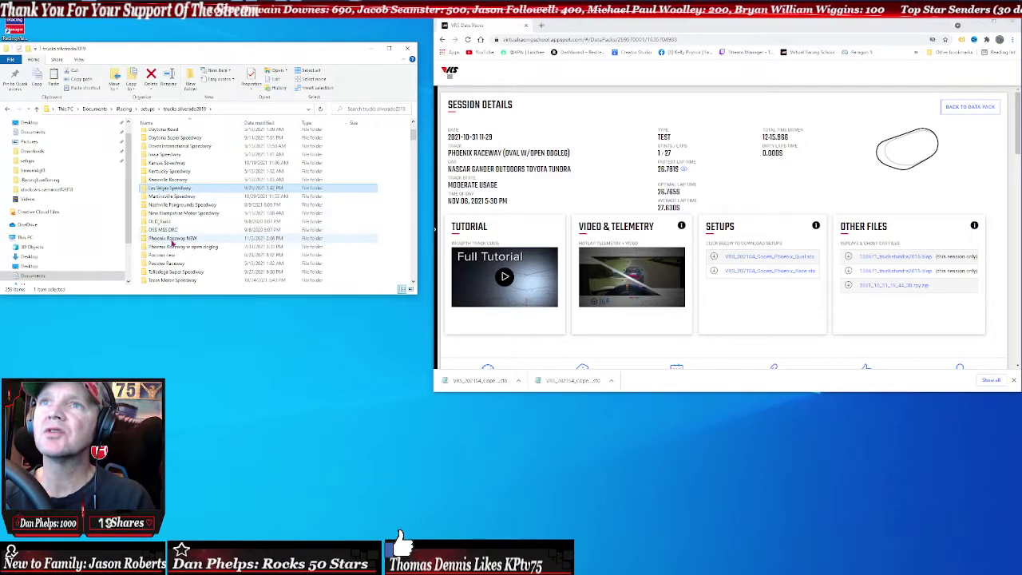
Step: Paste the two setup files into Phoenix Raceway NEW, replacing same-named existing files
{"action": "double_click", "coordinate": [176, 238]}
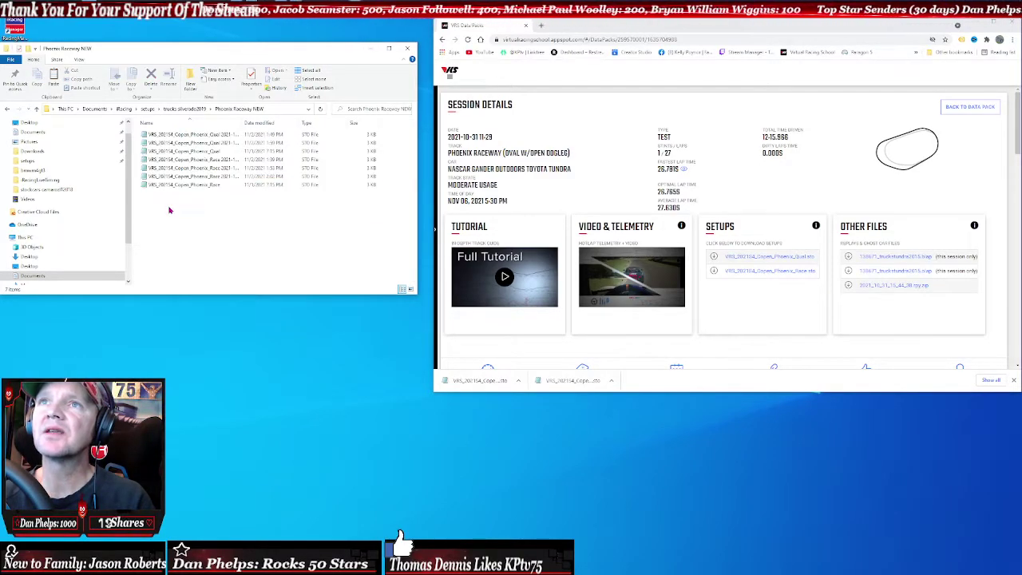
{"action": "right_click", "coordinate": [169, 210]}
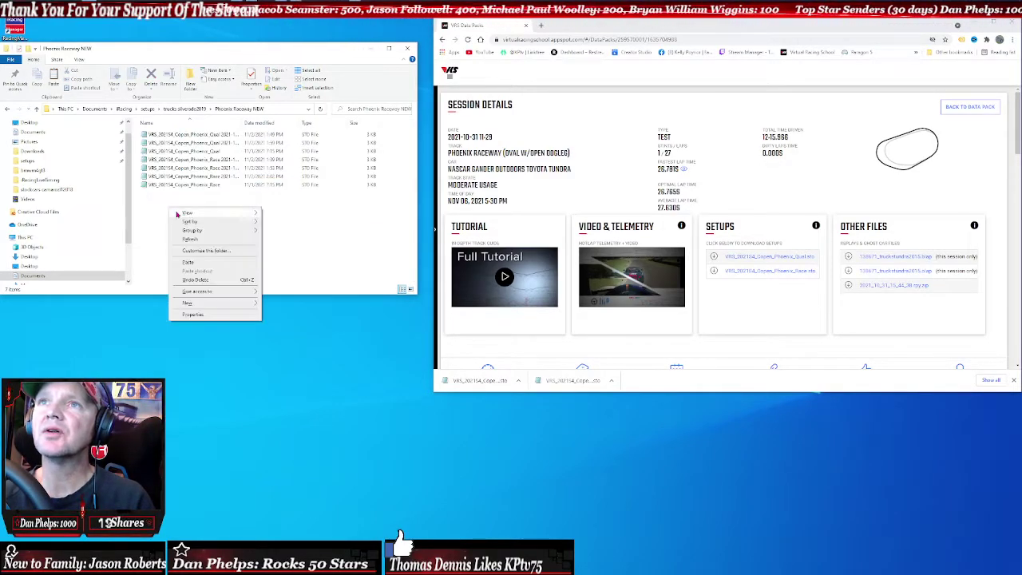
{"action": "left_click", "coordinate": [187, 264]}
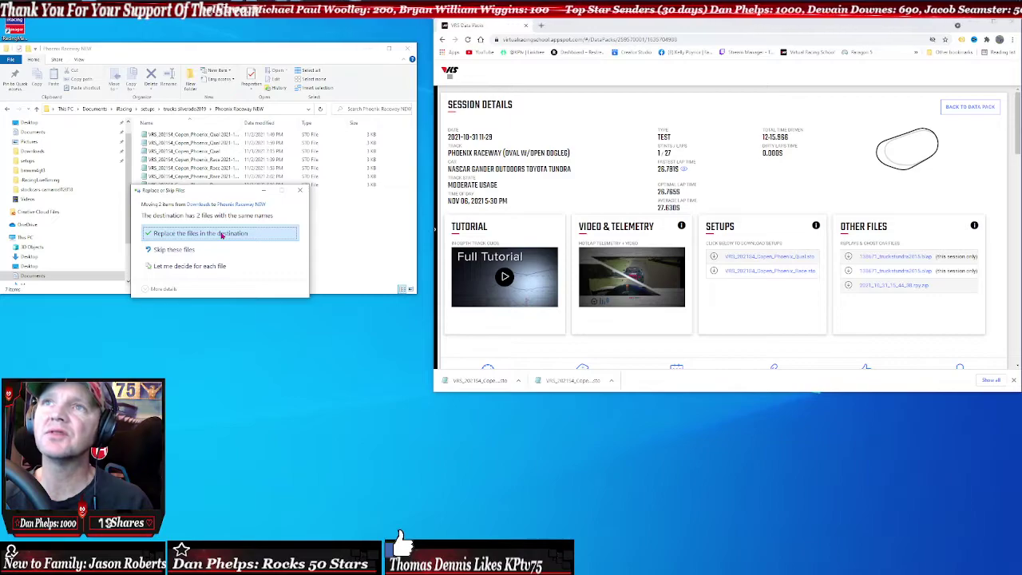
{"action": "left_click", "coordinate": [222, 234]}
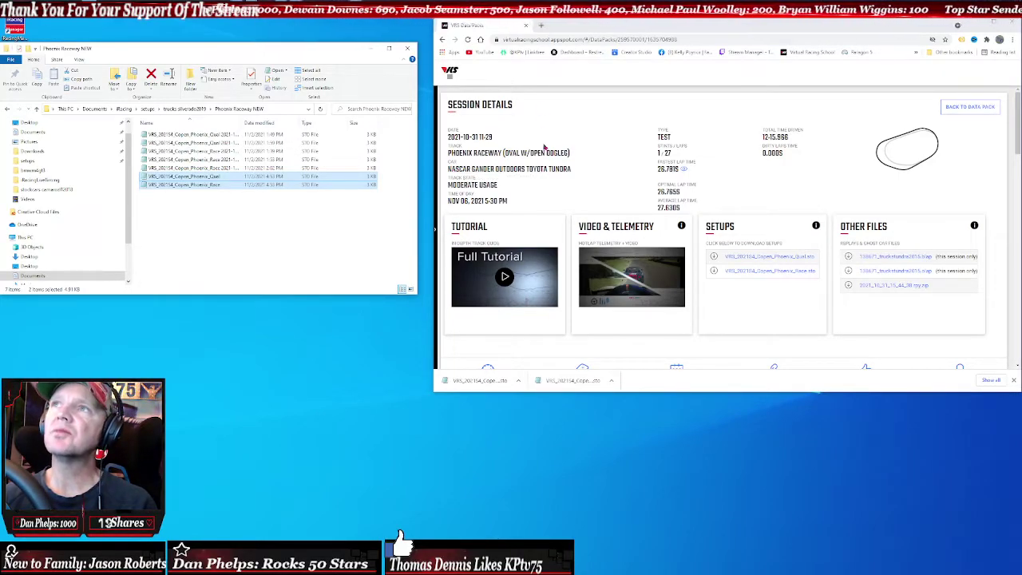
Step: Show the Details tab of Properties for the two pasted .sto files
{"action": "right_click", "coordinate": [198, 187]}
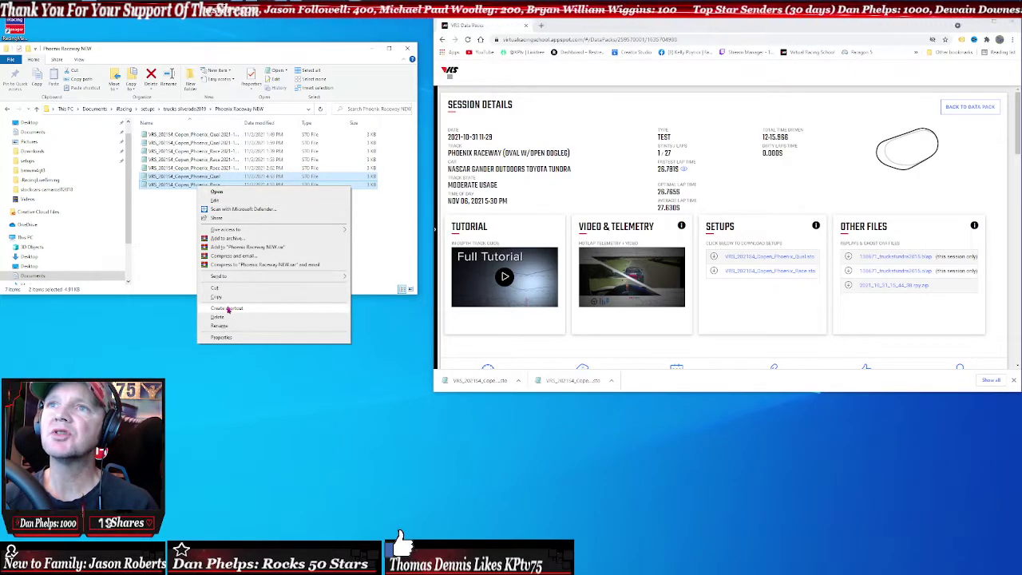
{"action": "left_click", "coordinate": [221, 336]}
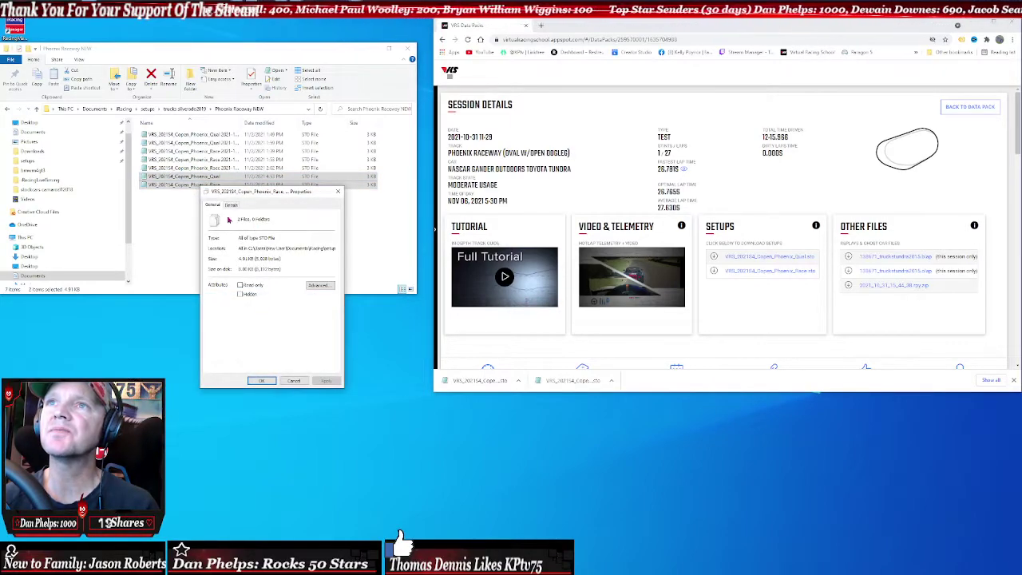
{"action": "left_click", "coordinate": [230, 205]}
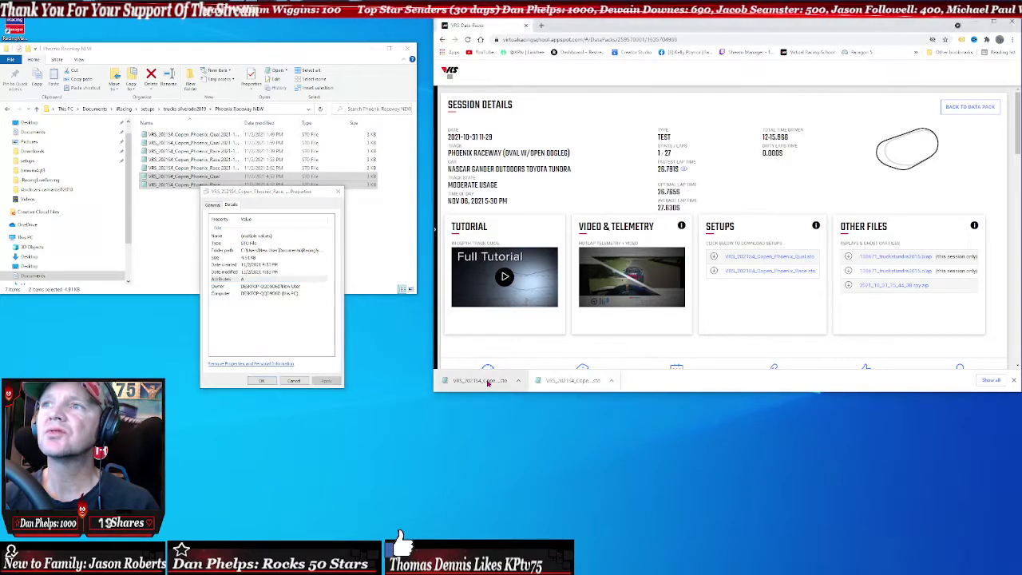
Step: Open the first Chrome download item and toggle the second download's options
{"action": "left_click", "coordinate": [518, 376]}
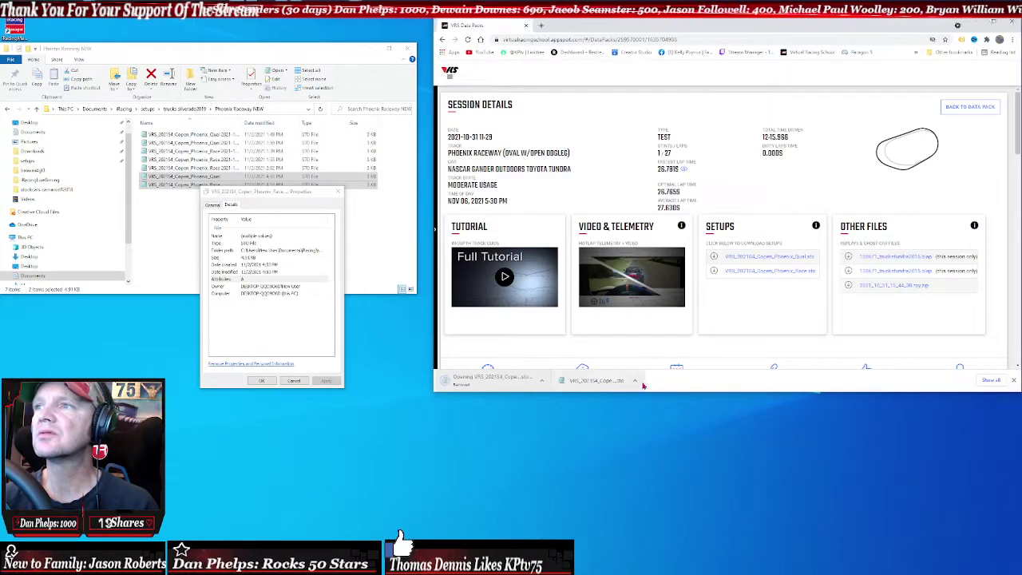
{"action": "left_click", "coordinate": [612, 381]}
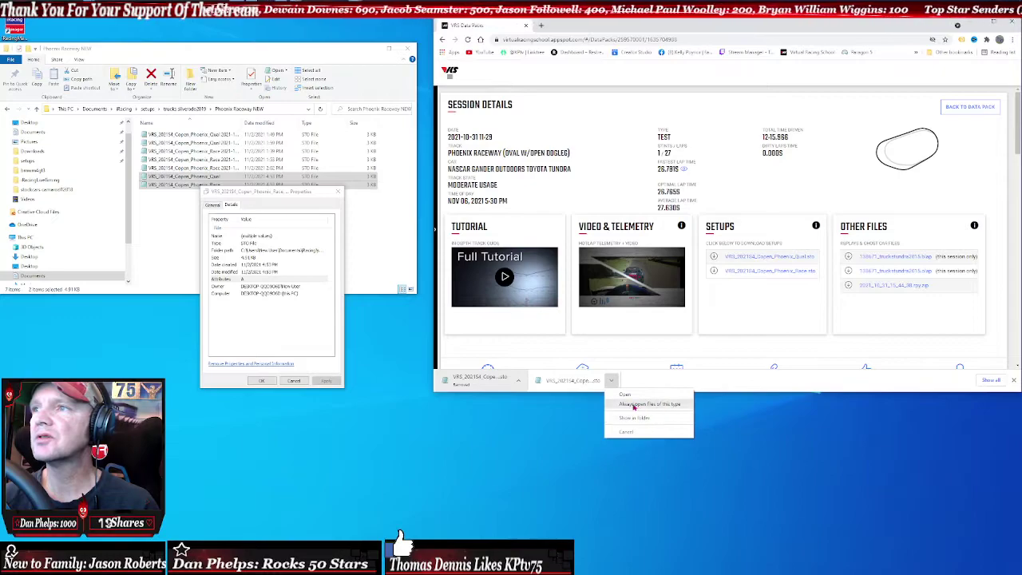
{"action": "left_click", "coordinate": [612, 381]}
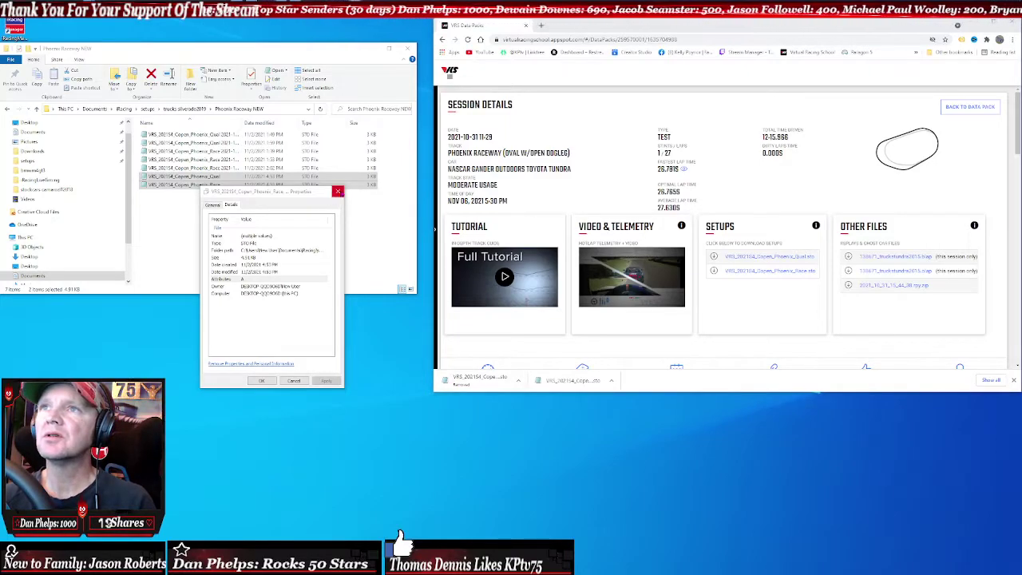
Step: Close the Properties dialog and the Chrome window showing the VRS session
{"action": "left_click", "coordinate": [338, 192]}
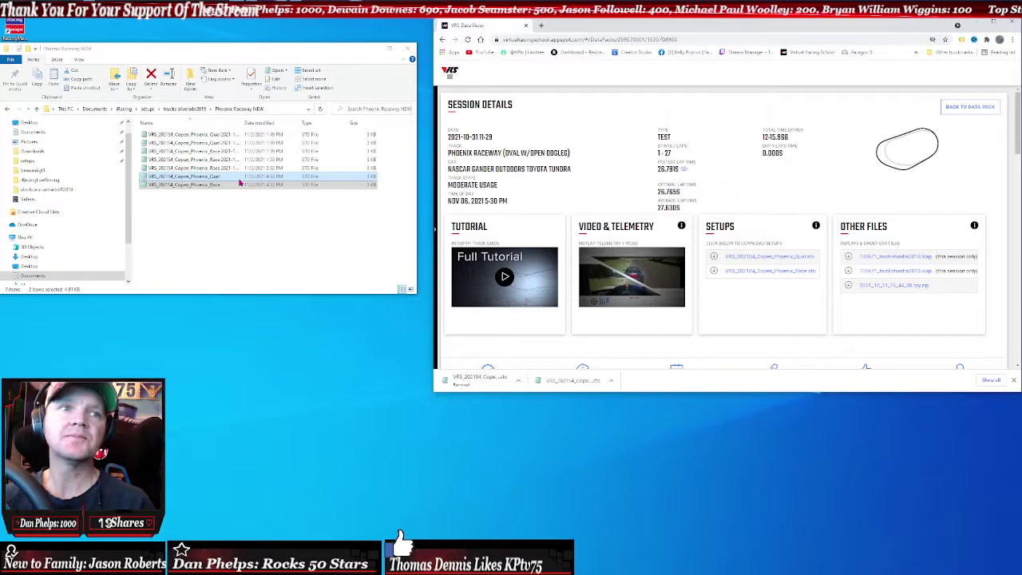
{"action": "left_click", "coordinate": [605, 186]}
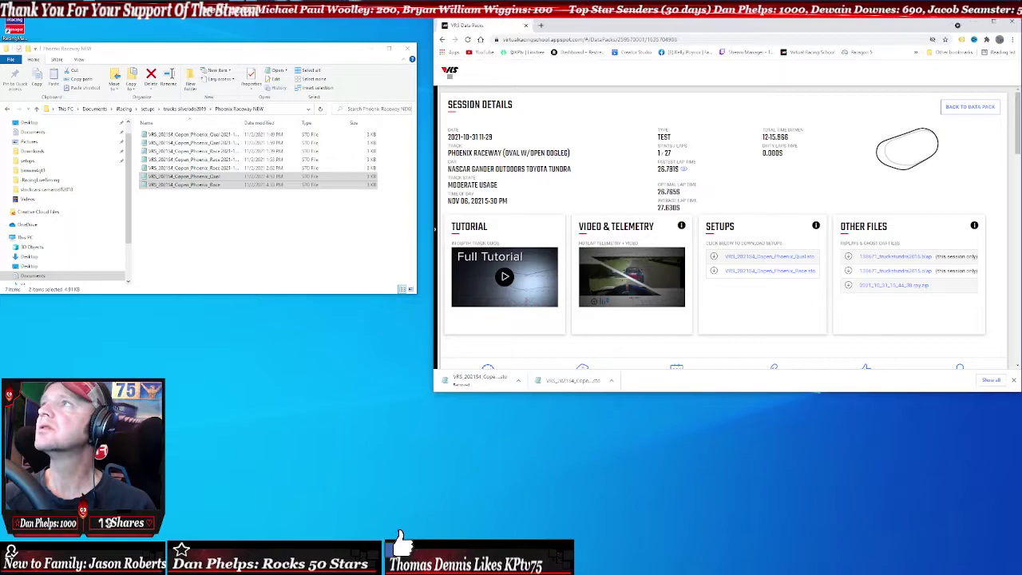
{"action": "left_click", "coordinate": [1011, 25]}
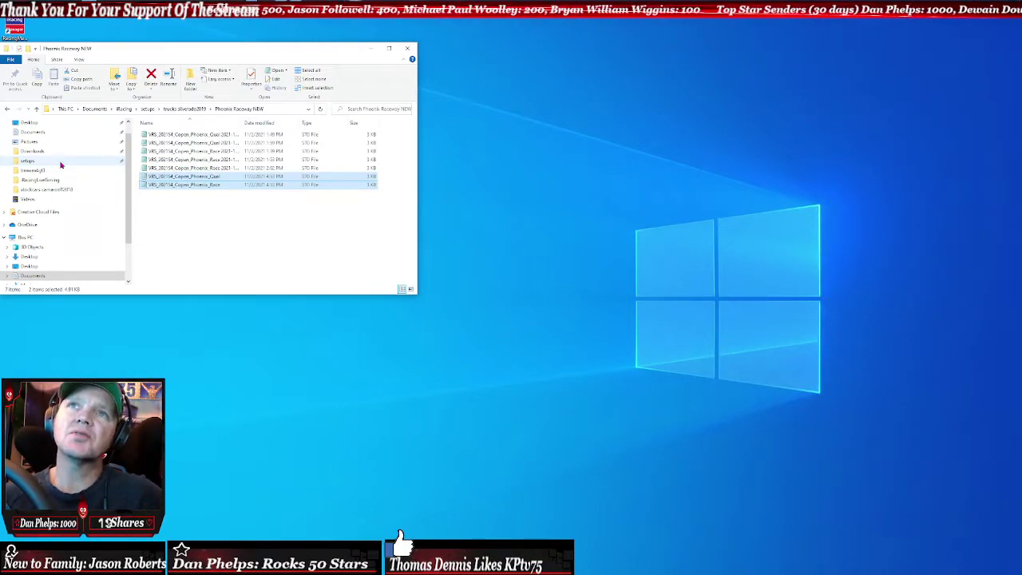
Step: Return to setups, select trucks silverado2019, then go back to setups
{"action": "left_click", "coordinate": [88, 162]}
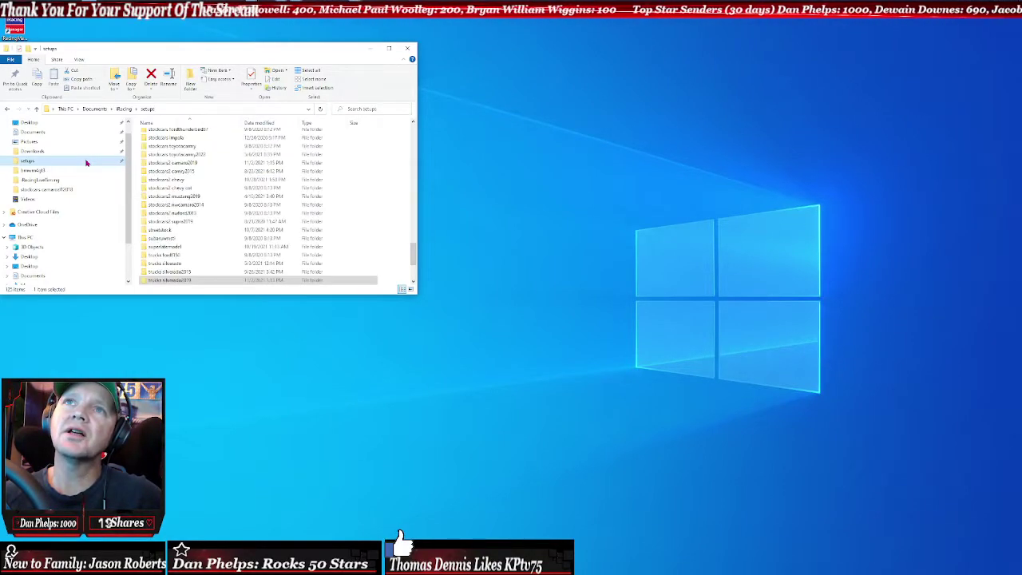
{"action": "scroll", "coordinate": [192, 272], "scroll_direction": "down", "scroll_amount": 1}
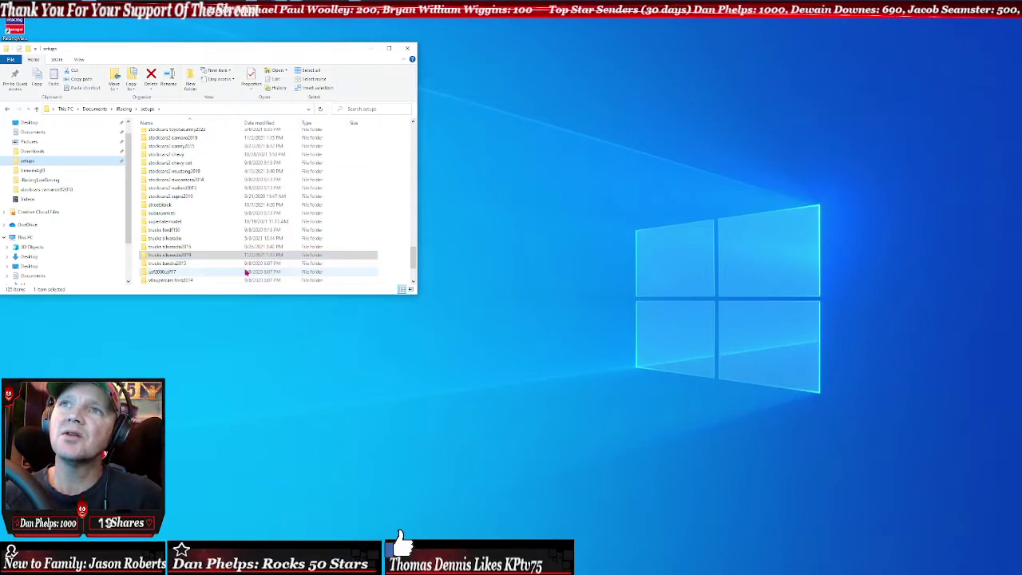
{"action": "left_click", "coordinate": [205, 256]}
{"action": "scroll", "coordinate": [205, 257], "scroll_direction": "up", "scroll_amount": 1}
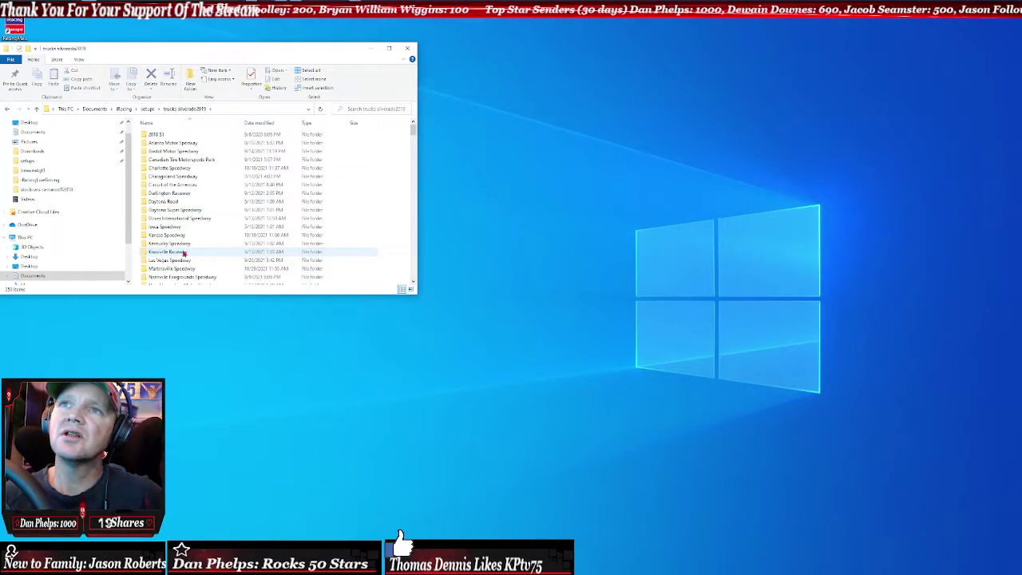
{"action": "left_click", "coordinate": [46, 164]}
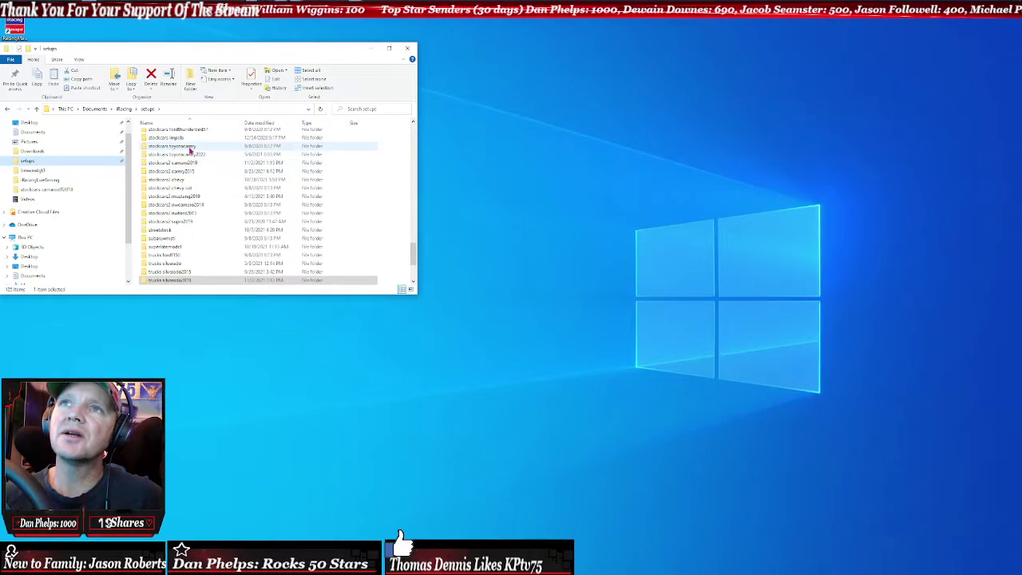
{"action": "scroll", "coordinate": [151, 211], "scroll_direction": "down", "scroll_amount": 3}
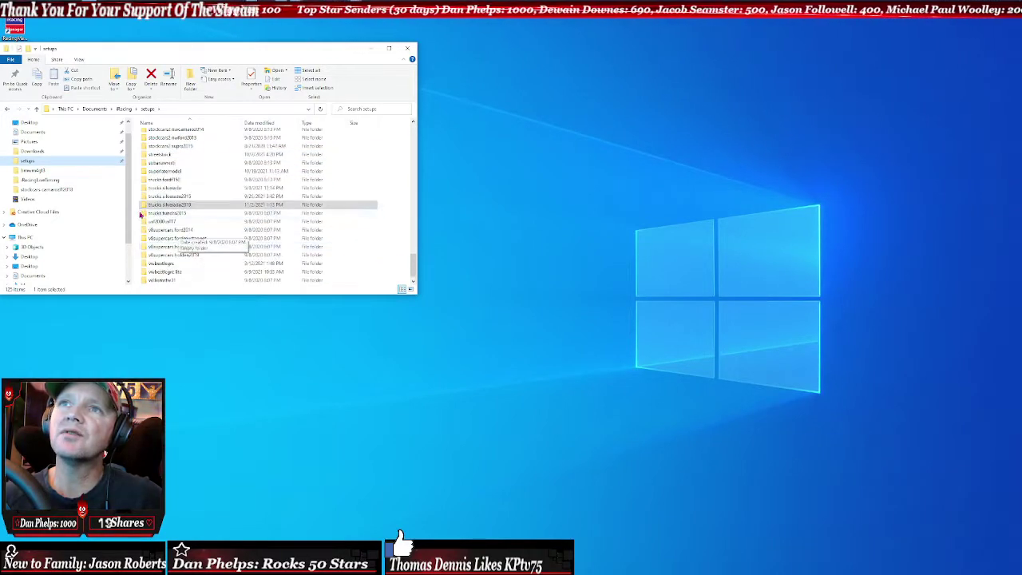
{"action": "scroll", "coordinate": [159, 209], "scroll_direction": "up", "scroll_amount": 1}
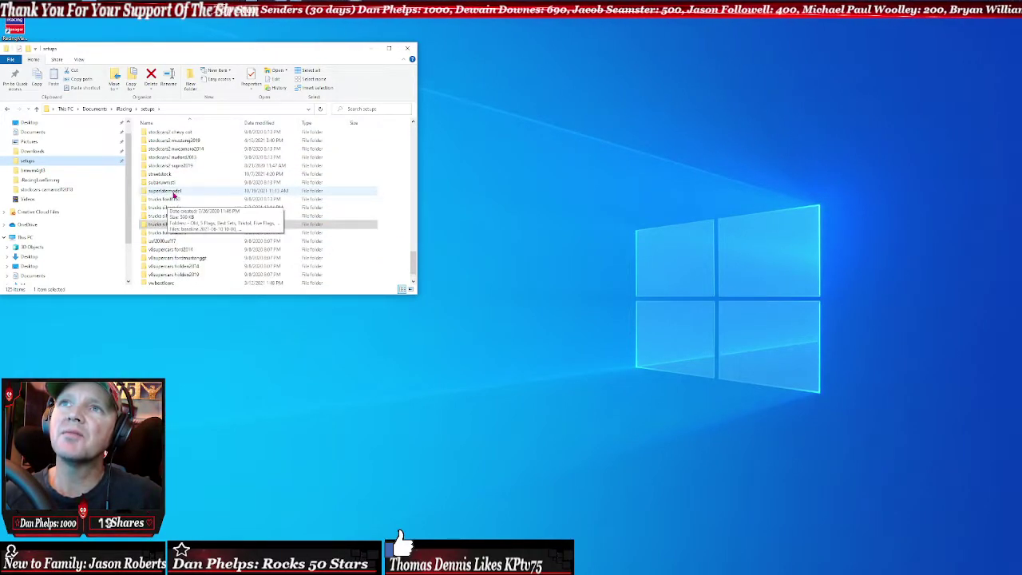
Step: Open the superlatemodel folder and scroll through its track subfolders and .sto files
{"action": "double_click", "coordinate": [173, 192]}
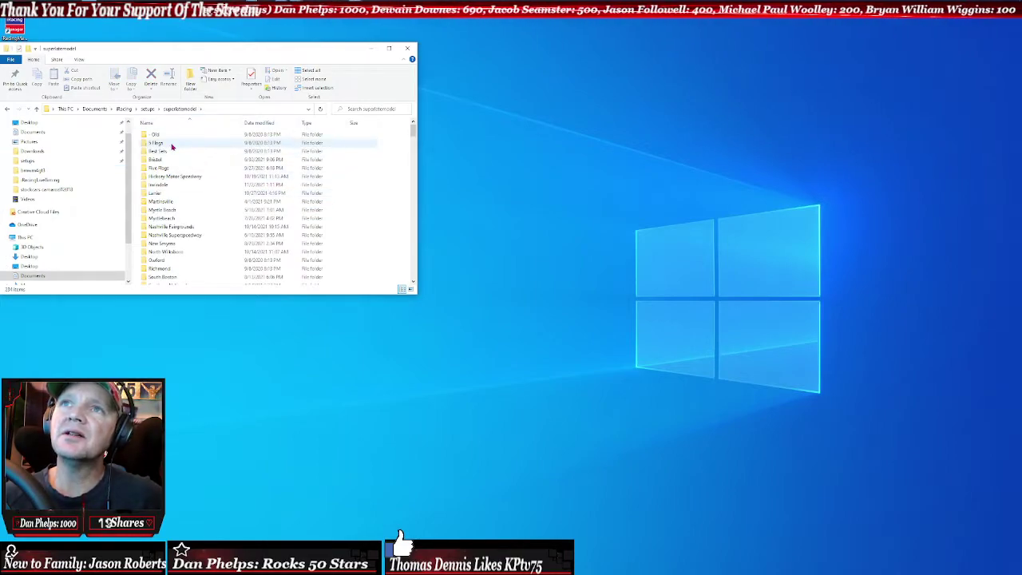
{"action": "scroll", "coordinate": [179, 225], "scroll_direction": "down", "scroll_amount": 2}
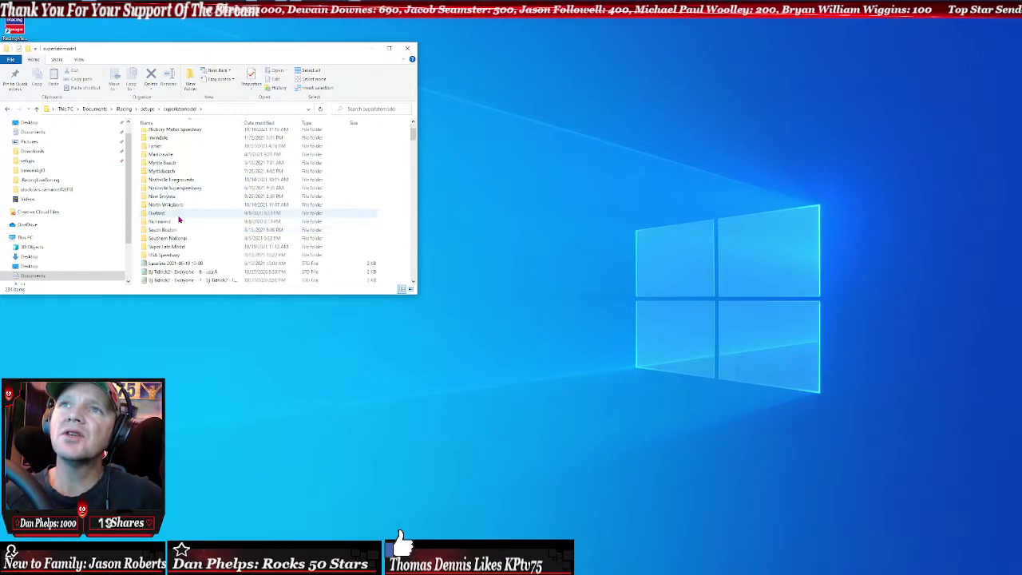
{"action": "scroll", "coordinate": [182, 223], "scroll_direction": "down", "scroll_amount": 3}
{"action": "scroll", "coordinate": [185, 235], "scroll_direction": "down", "scroll_amount": 2}
{"action": "scroll", "coordinate": [189, 245], "scroll_direction": "down", "scroll_amount": 1}
{"action": "scroll", "coordinate": [189, 245], "scroll_direction": "down", "scroll_amount": 2}
{"action": "scroll", "coordinate": [189, 245], "scroll_direction": "down", "scroll_amount": 2}
{"action": "scroll", "coordinate": [189, 245], "scroll_direction": "down", "scroll_amount": 1}
{"action": "scroll", "coordinate": [190, 245], "scroll_direction": "down", "scroll_amount": 2}
{"action": "scroll", "coordinate": [190, 245], "scroll_direction": "down", "scroll_amount": 2}
{"action": "scroll", "coordinate": [189, 245], "scroll_direction": "down", "scroll_amount": 2}
{"action": "scroll", "coordinate": [190, 245], "scroll_direction": "down", "scroll_amount": 2}
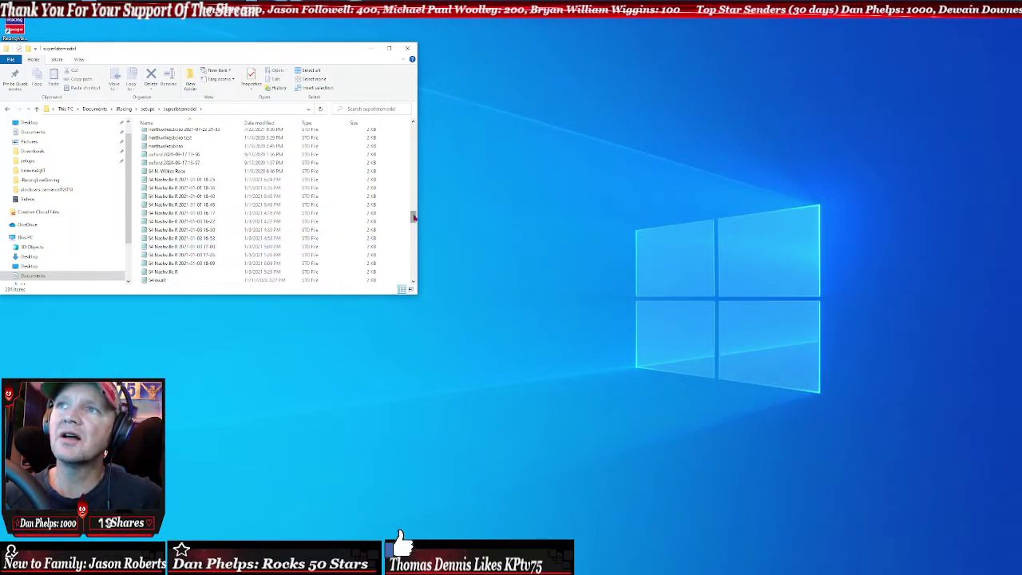
{"action": "left_click_drag", "start_coordinate": [413, 217], "coordinate": [413, 128]}
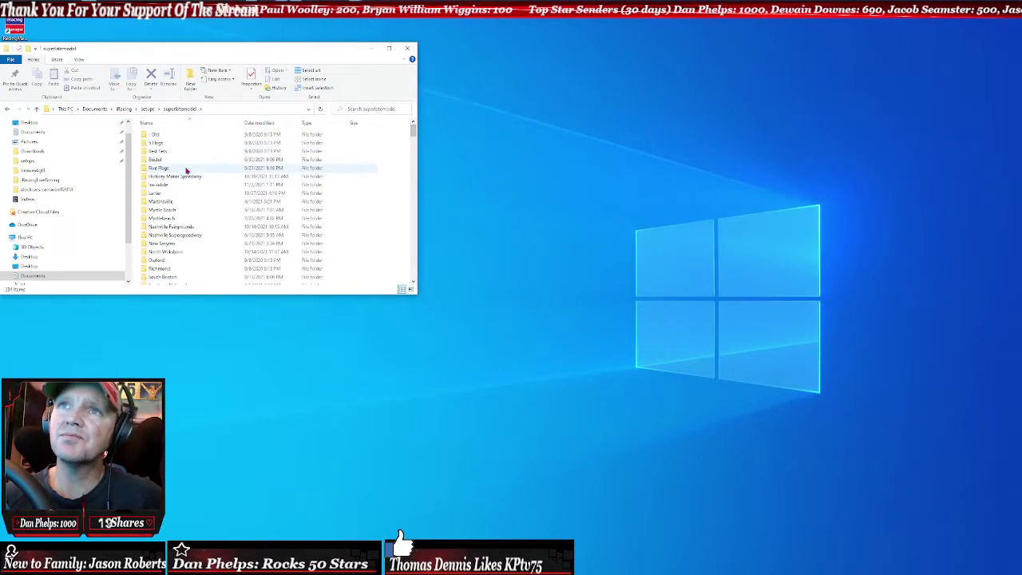